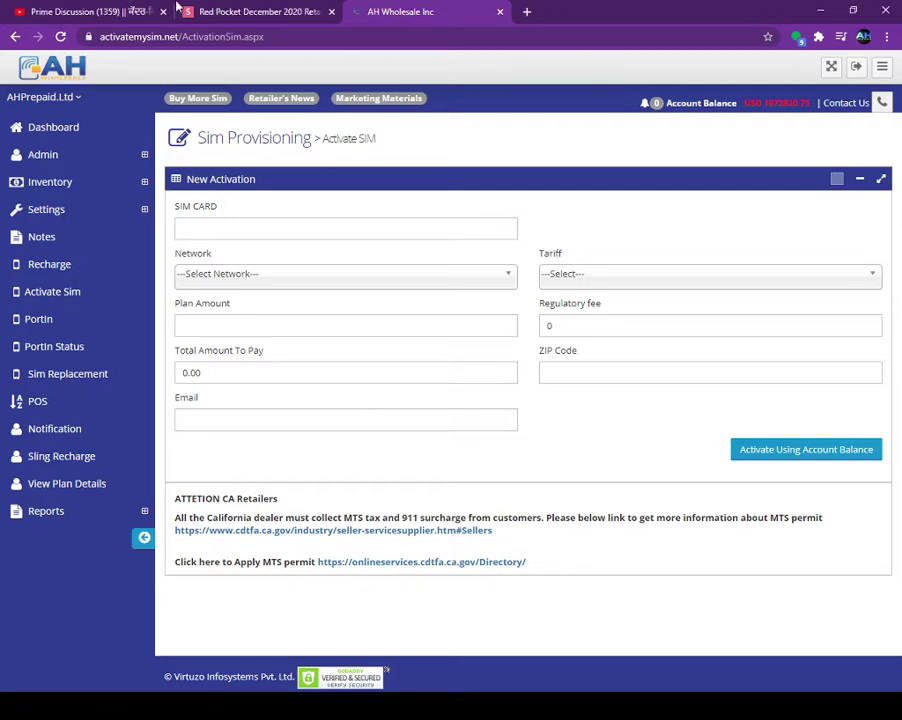
- Return to the AH Wholesale dashboard and zoom the browser in on it
click(66, 130)
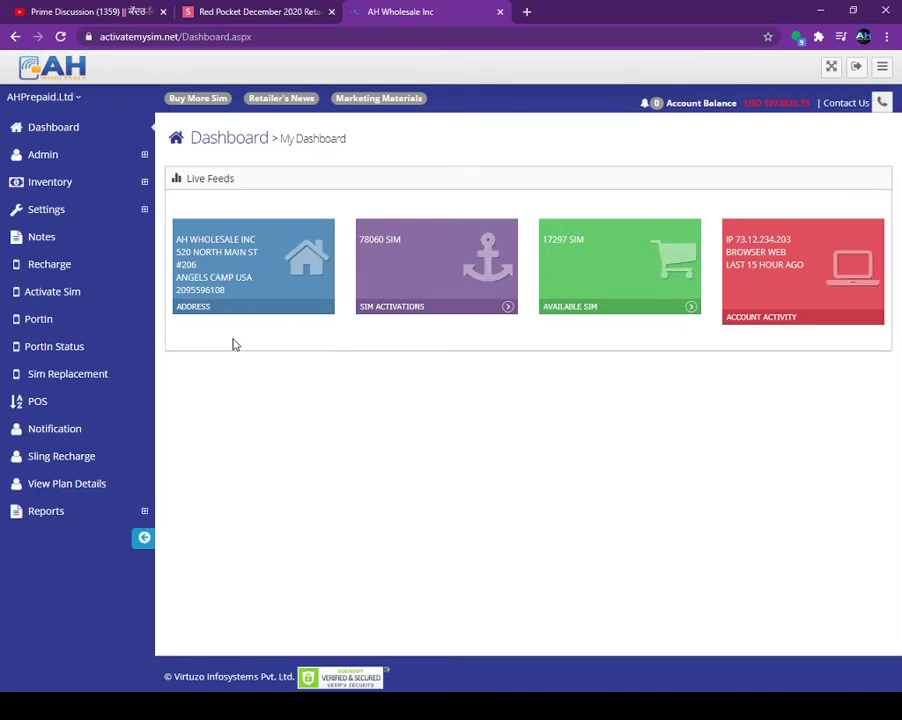
key(ctrl+plus)
key(ctrl+plus)
key(ctrl+plus)
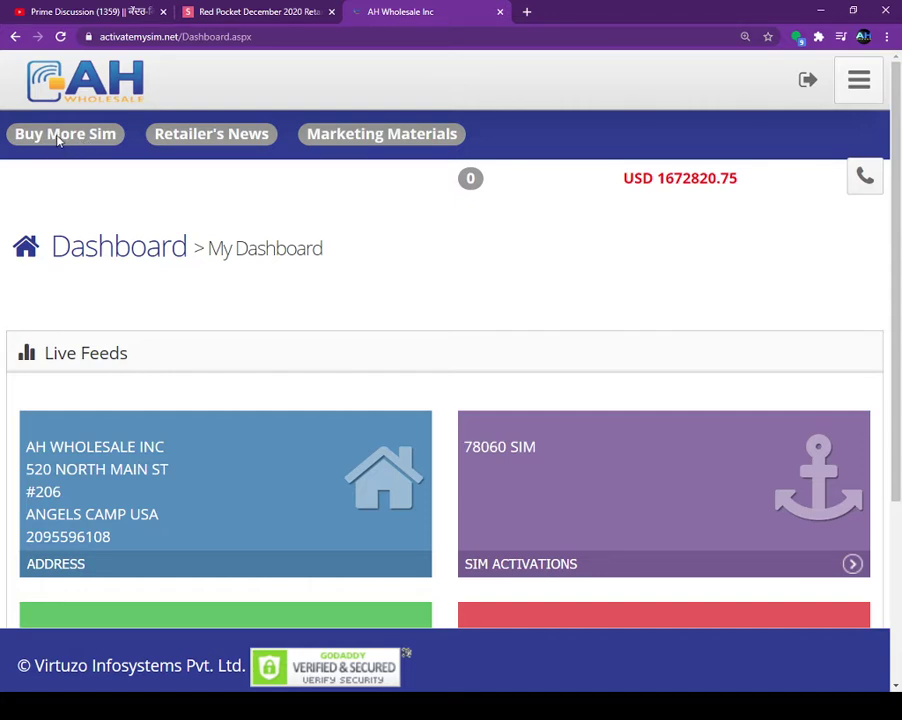
- Open Buy More Sim to reach the empty Lycamobile wholesale SIM order form
click(53, 146)
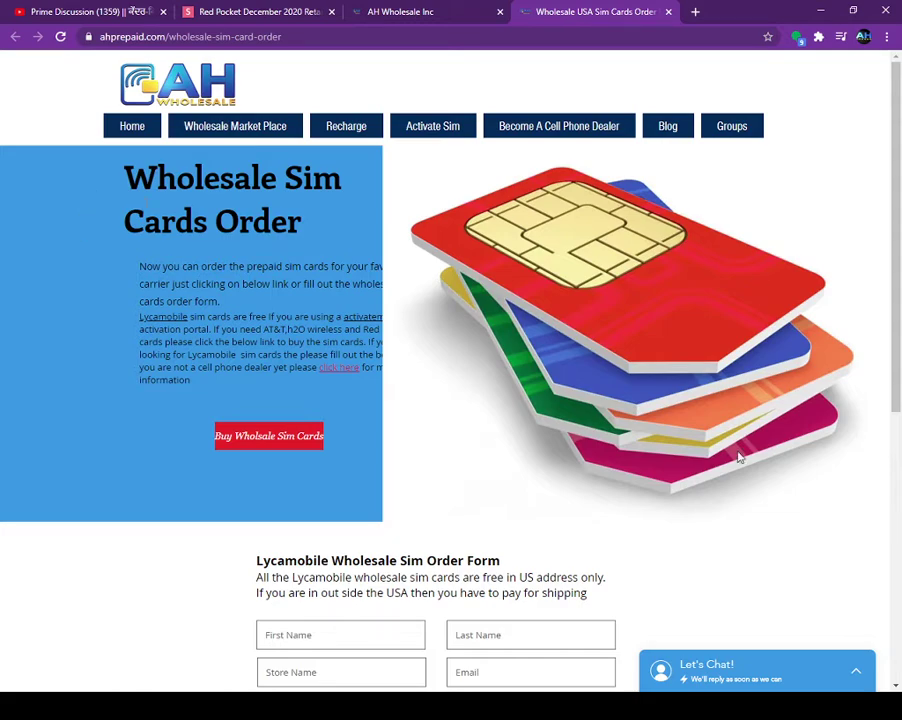
scroll(517, 521, down, 4)
scroll(516, 516, up, 1)
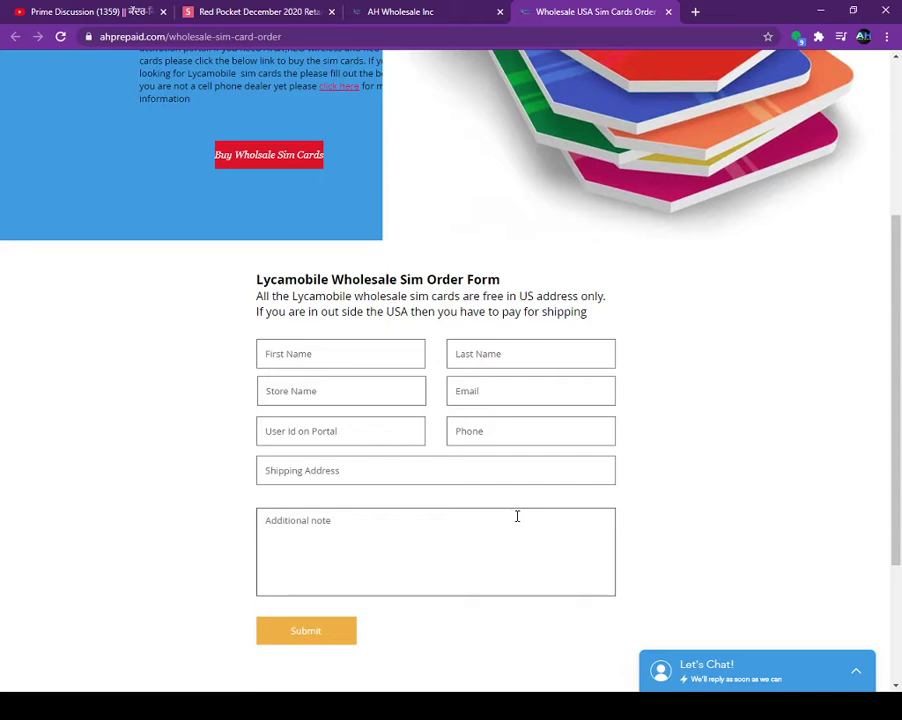
- Enter the dealer's first and last name in the Lycamobile order form
click(320, 354)
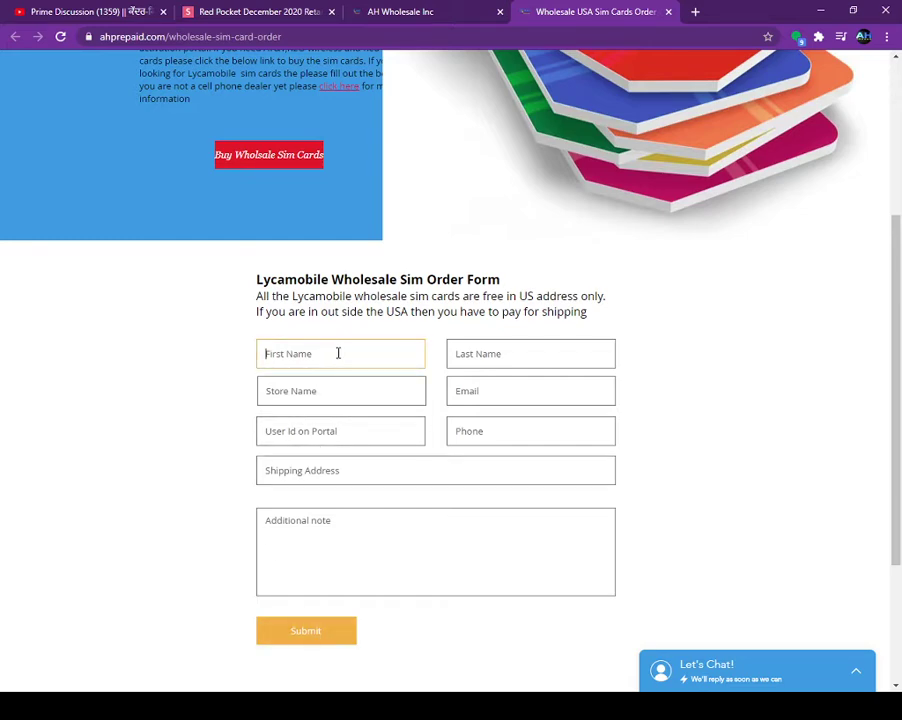
key(Tab)
key(Tab)
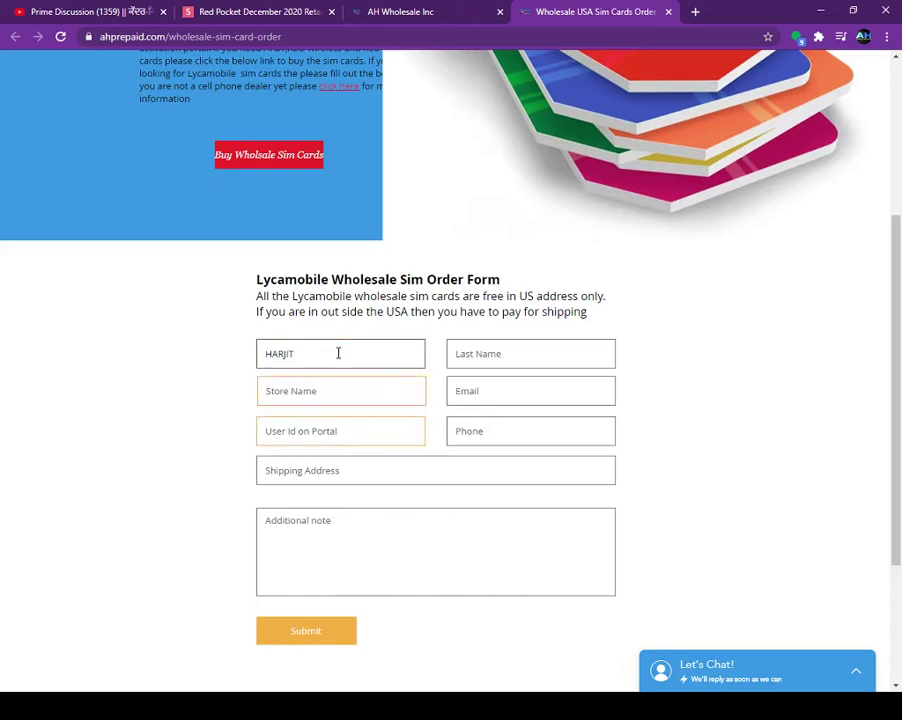
click(516, 358)
key(Tab)
- Fill in store name AH BRANDS, the dealer's e-mail address and phone number
click(310, 391)
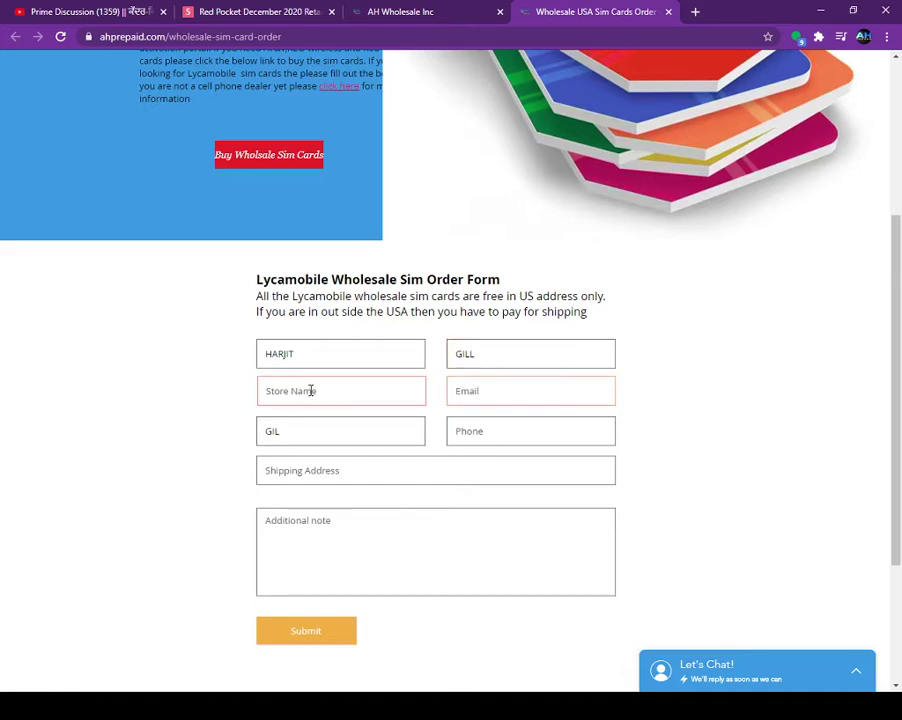
text(AH BRANDS)
key(Tab)
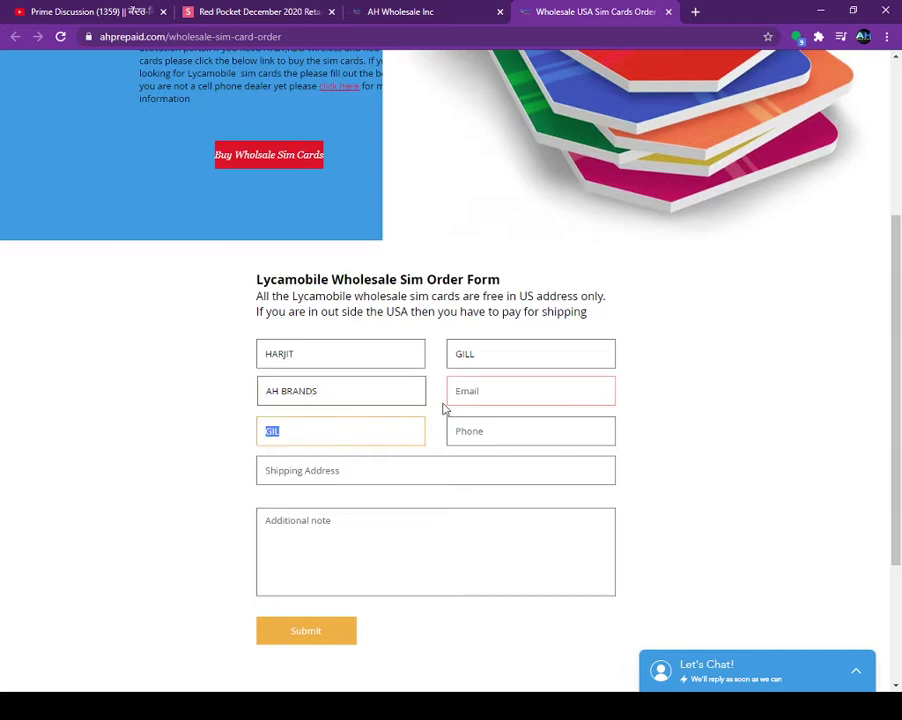
click(511, 392)
key(Tab)
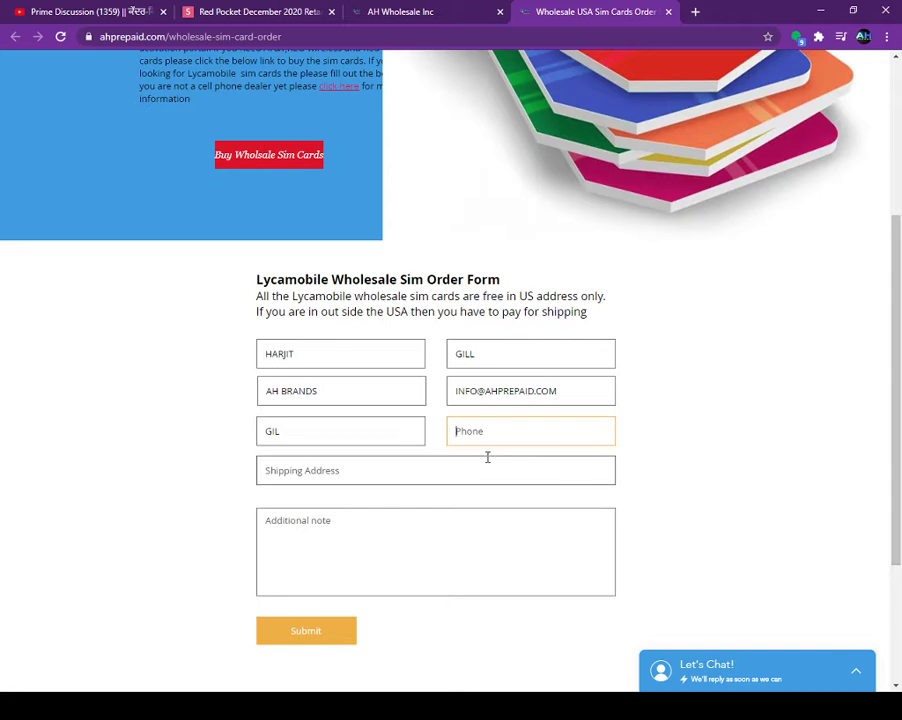
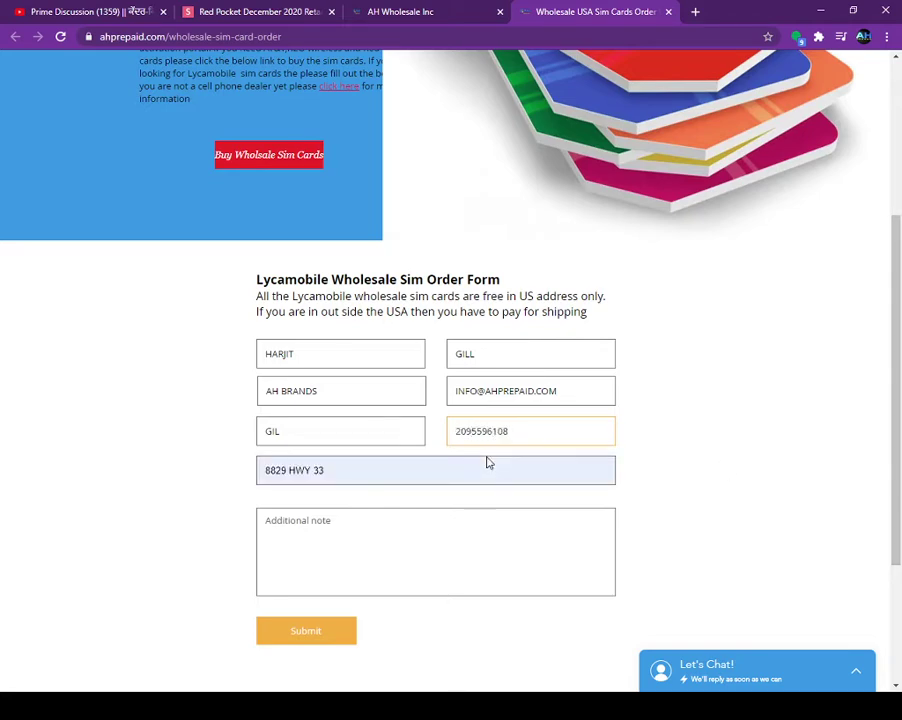
click(360, 537)
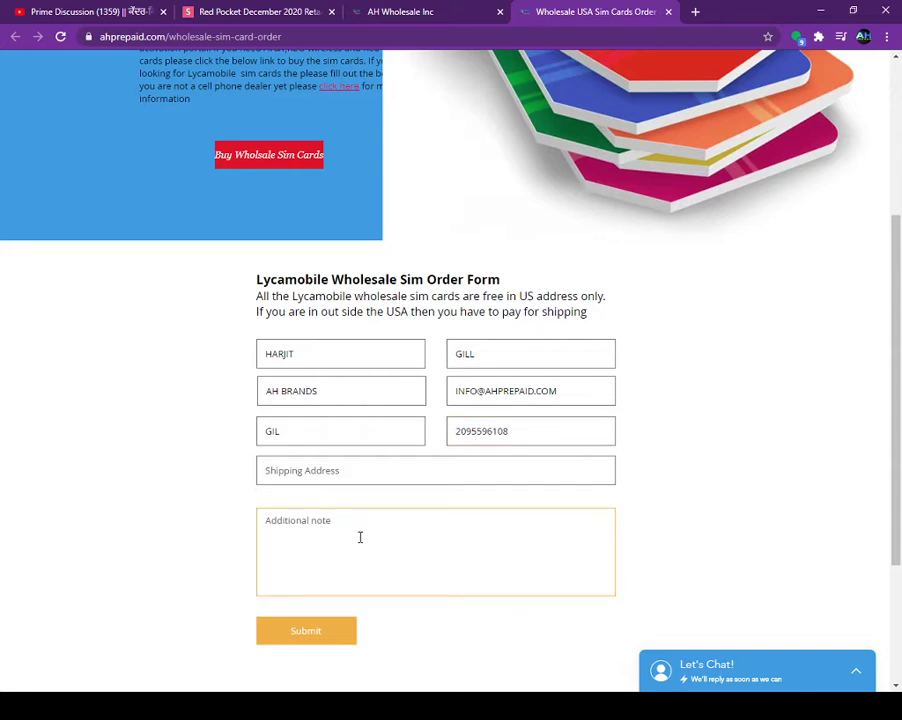
- Enter the dealer's shipping address and the additional note 'I NEED SIM CARDS'
click(311, 468)
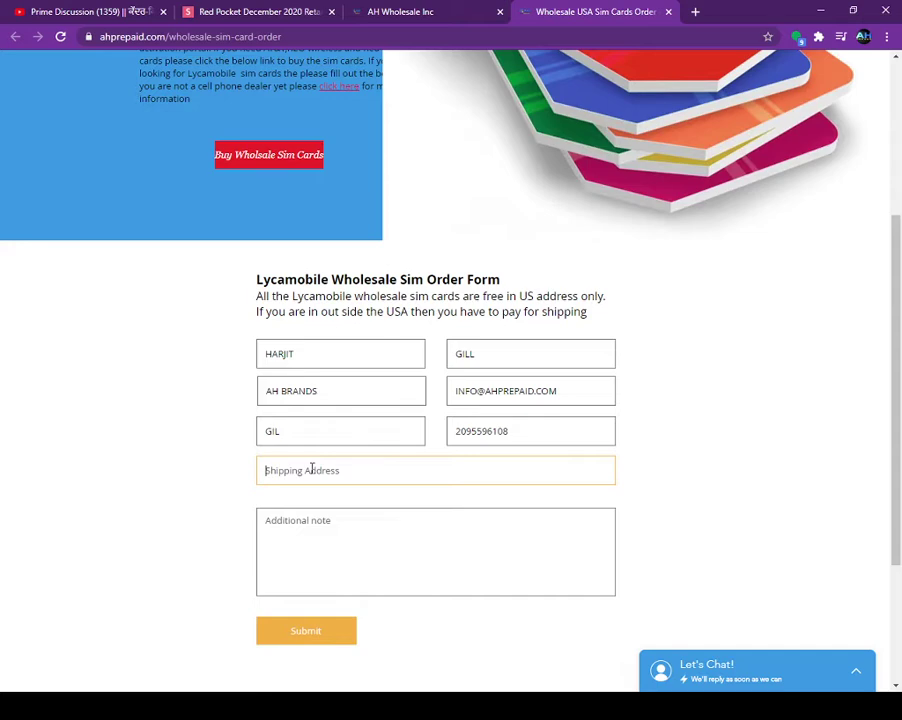
text(32)
key(BackSpace)
key(BackSpace)
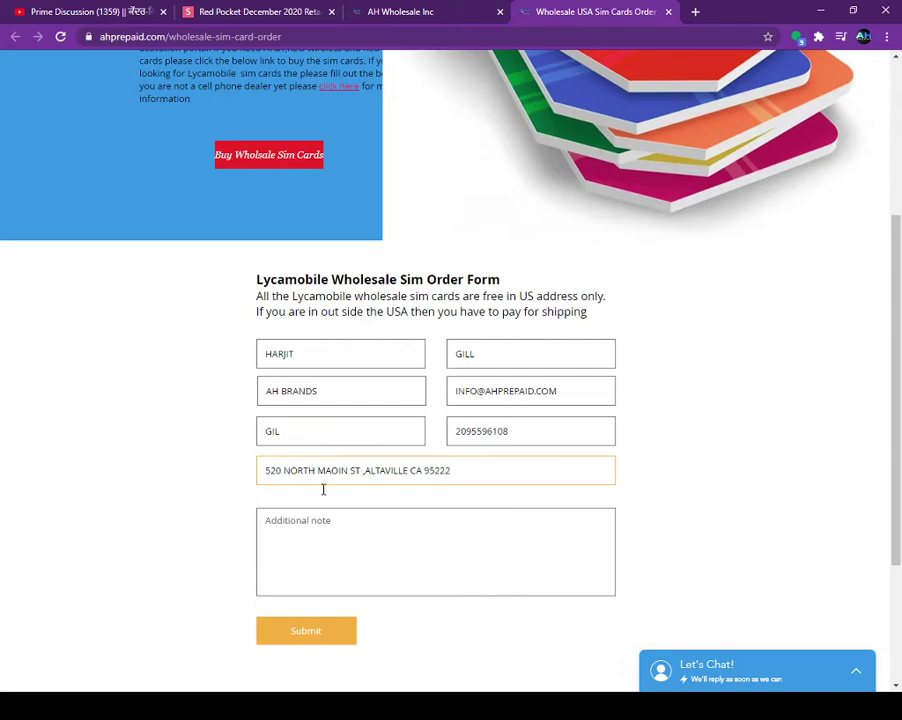
click(320, 516)
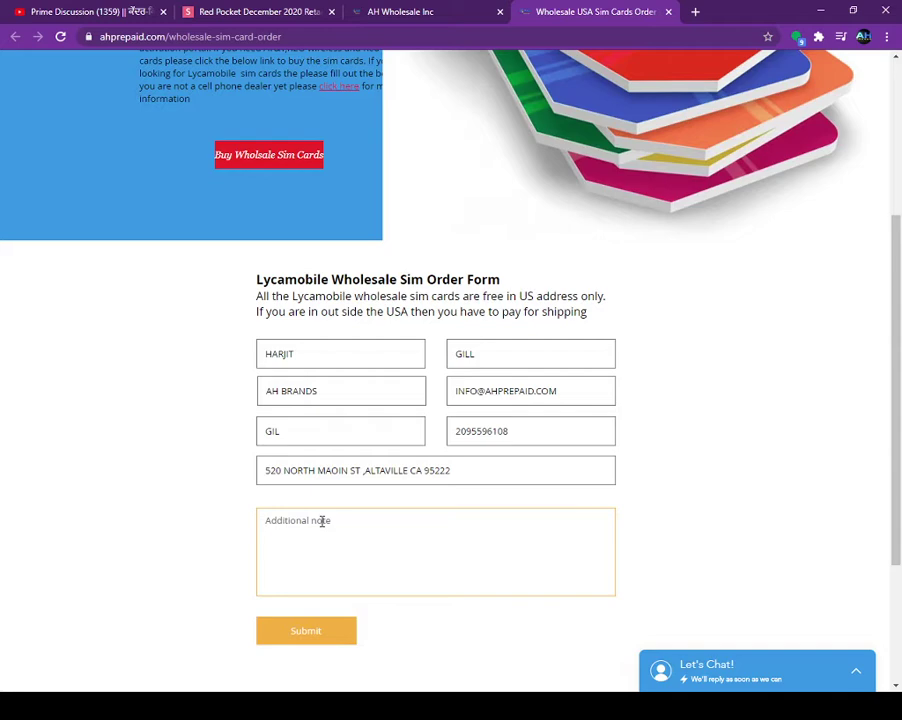
text(I NEED SIM CARDS)
- Submit the Lycamobile SIM order and scroll back to the top of the page
click(314, 637)
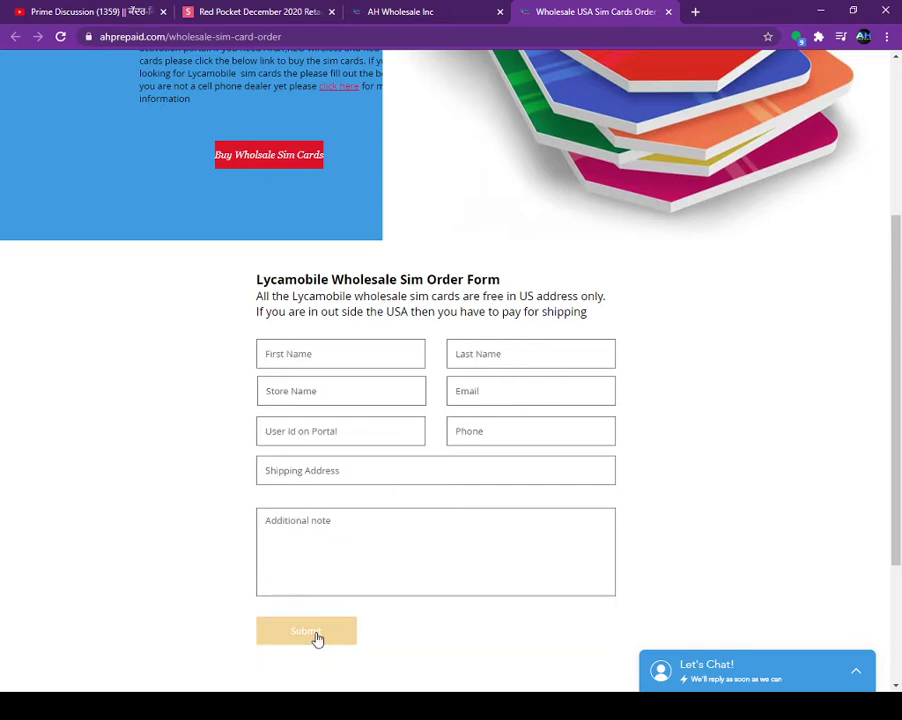
scroll(236, 334, up, 5)
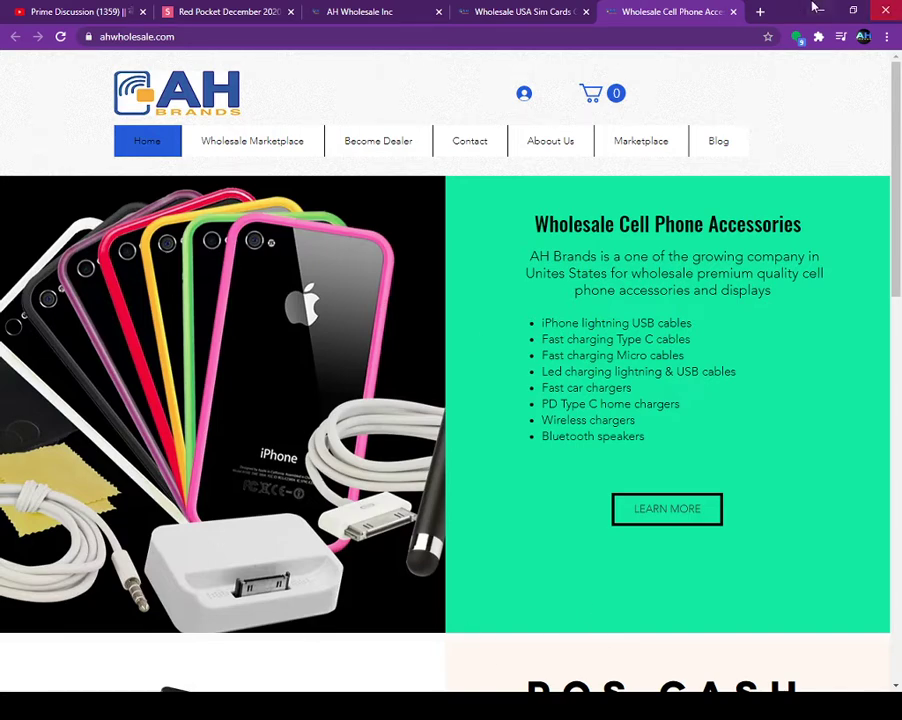
- Open the Wholesale Marketplace and filter the shop to the Sim Cards collection
click(218, 150)
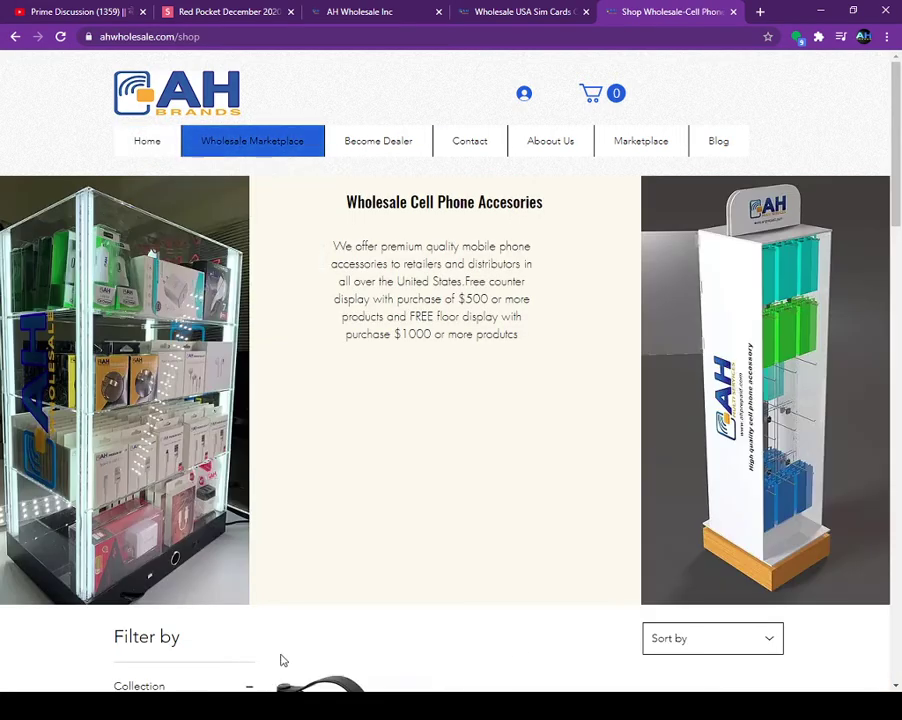
scroll(302, 516, down, 2)
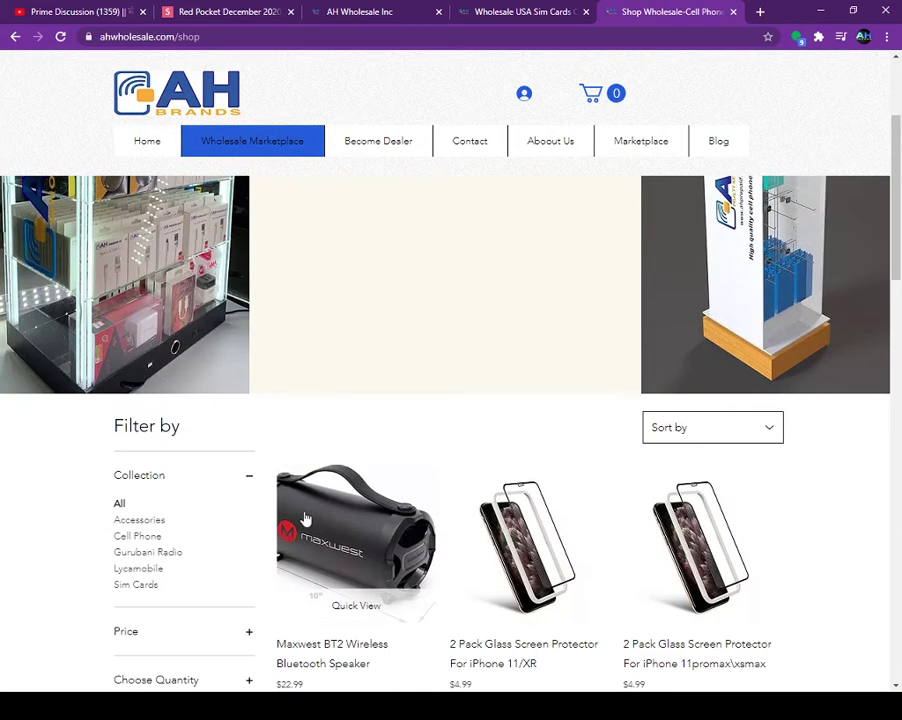
scroll(518, 474, up, 2)
scroll(459, 503, down, 3)
scroll(461, 506, down, 3)
scroll(462, 505, up, 3)
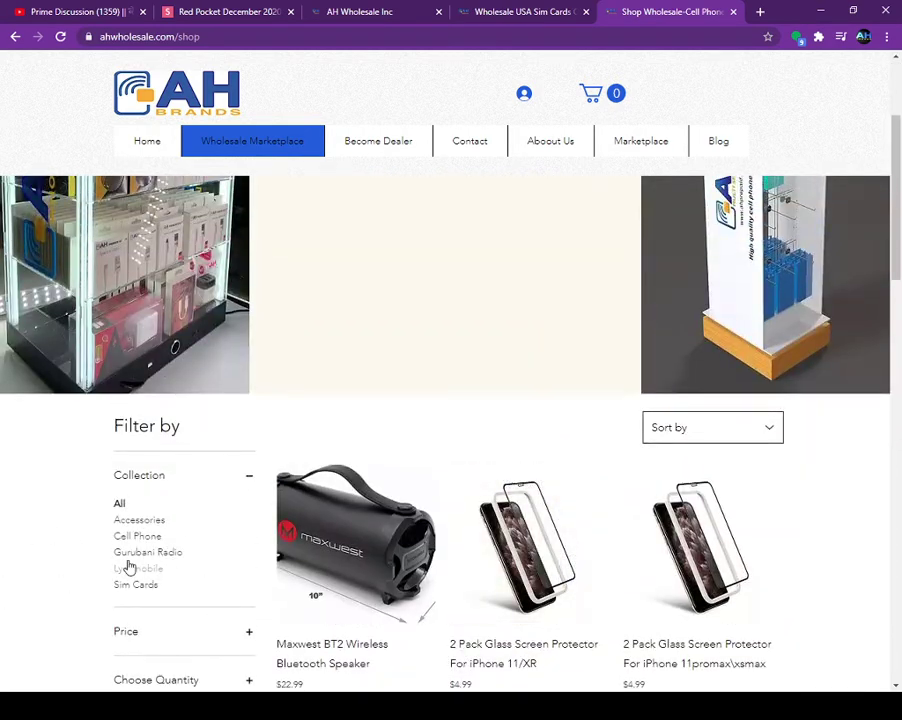
click(135, 590)
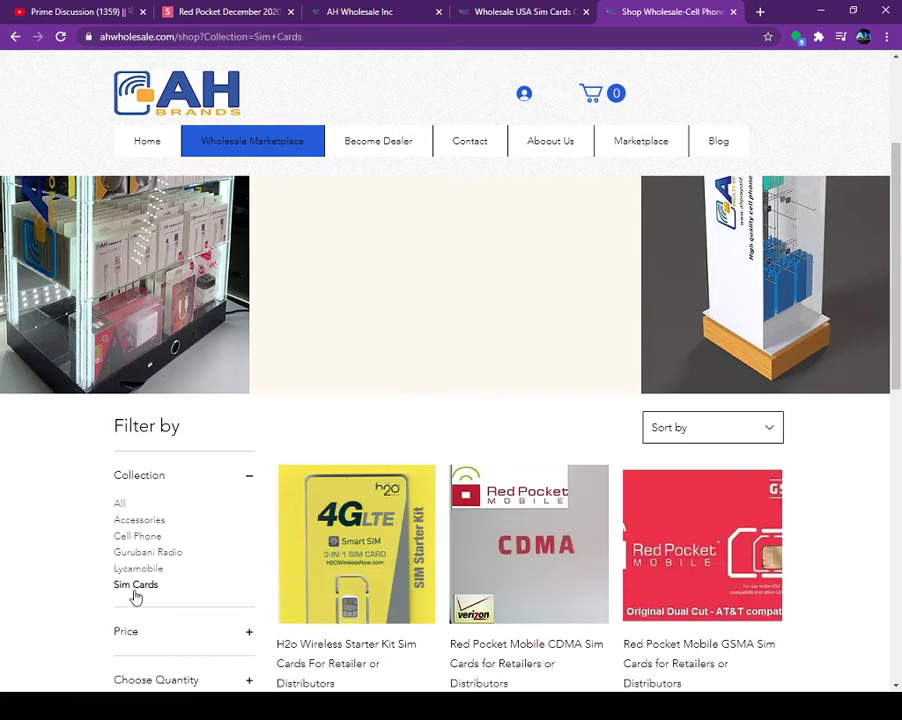
mouse_move(529, 543)
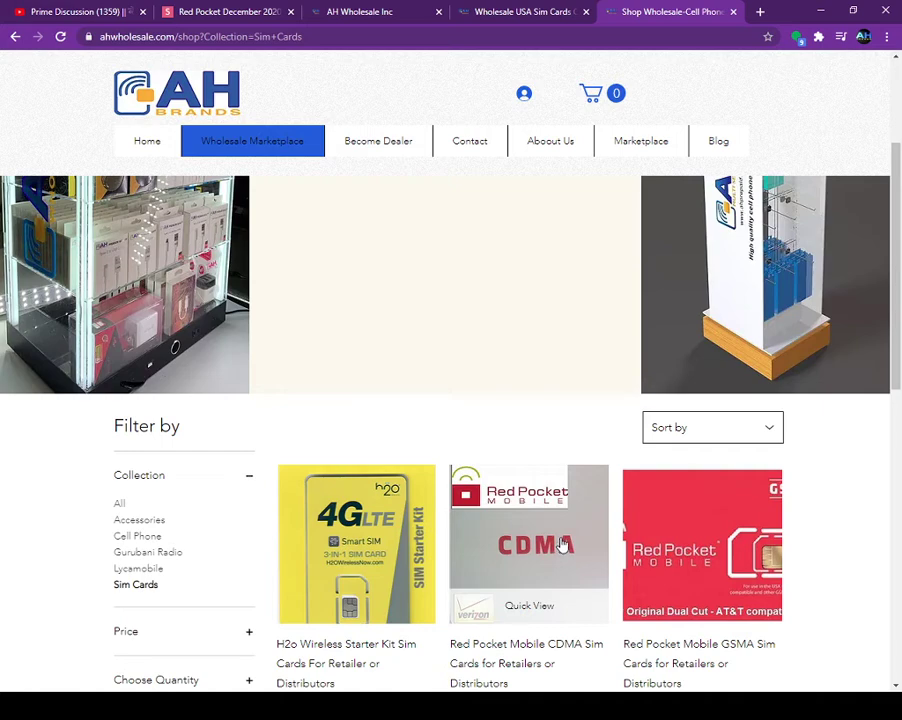
scroll(562, 546, down, 2)
scroll(560, 540, down, 2)
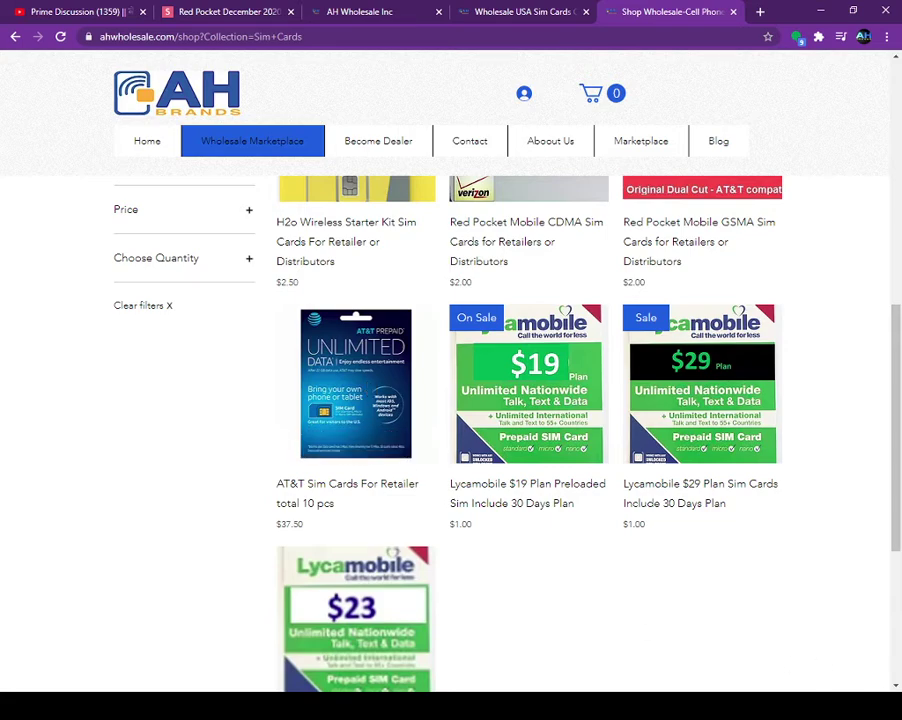
scroll(692, 522, up, 2)
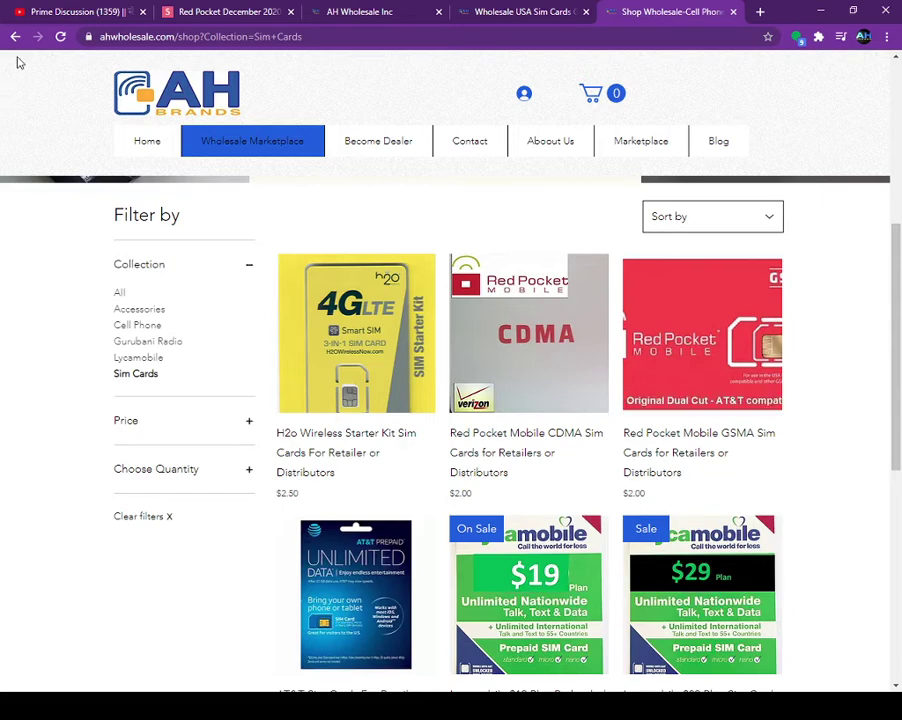
- Switch back to the AH Wholesale Inc dashboard tab, zooming in and back to normal size
click(351, 12)
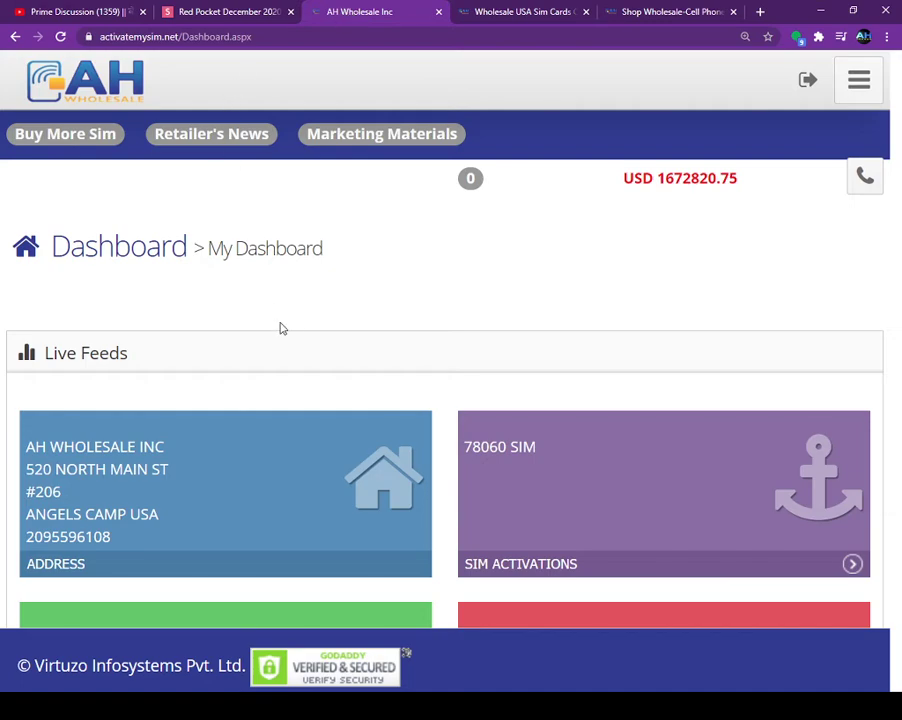
key(ctrl+plus)
key(ctrl+plus)
key(ctrl+plus)
key(ctrl+plus)
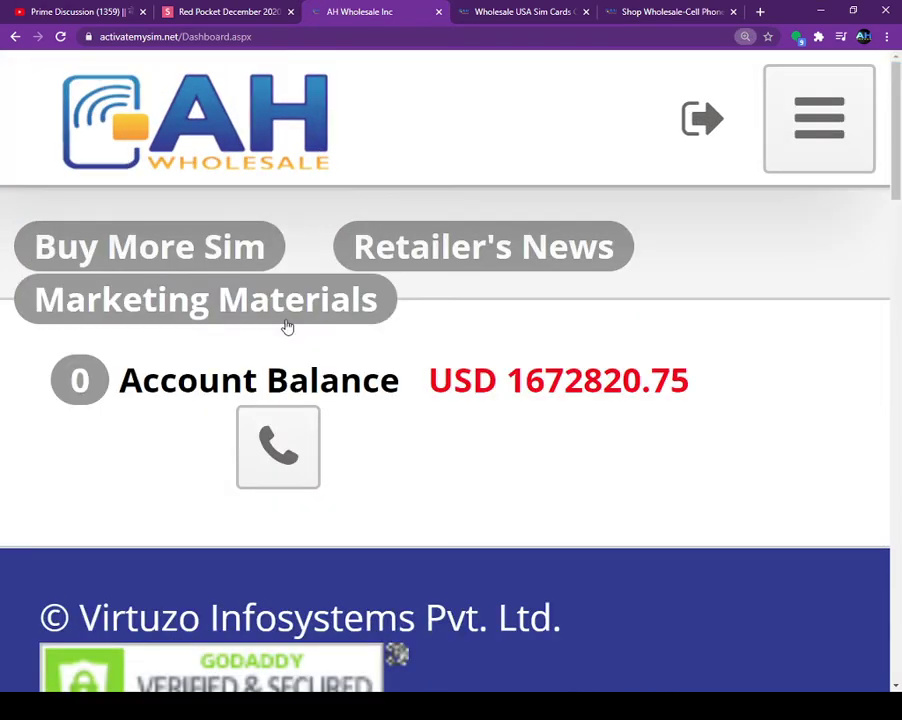
key(ctrl+minus)
key(ctrl+minus)
key(ctrl+minus)
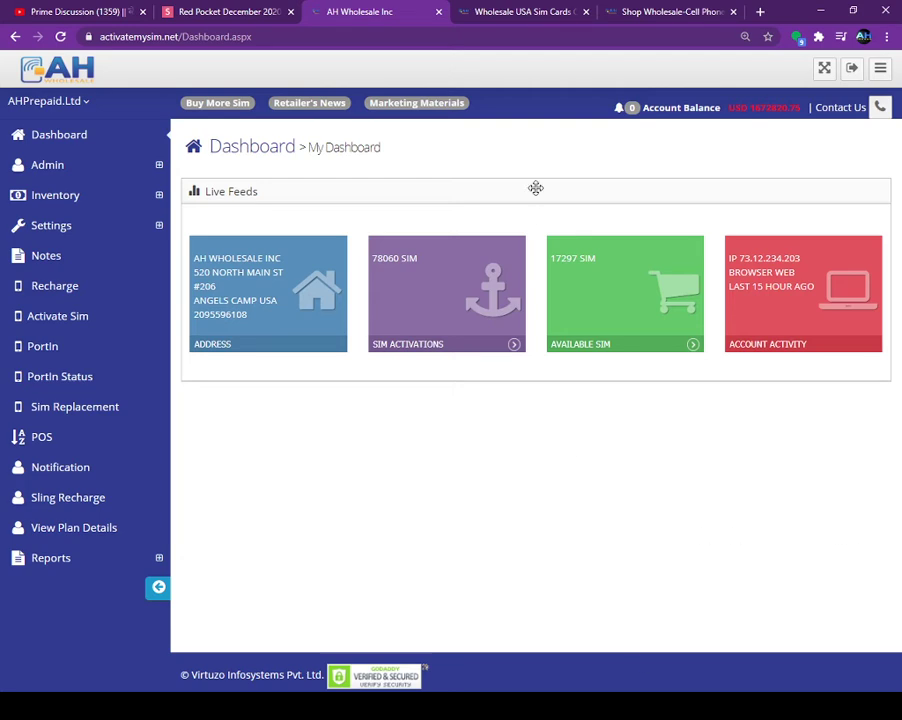
click(322, 37)
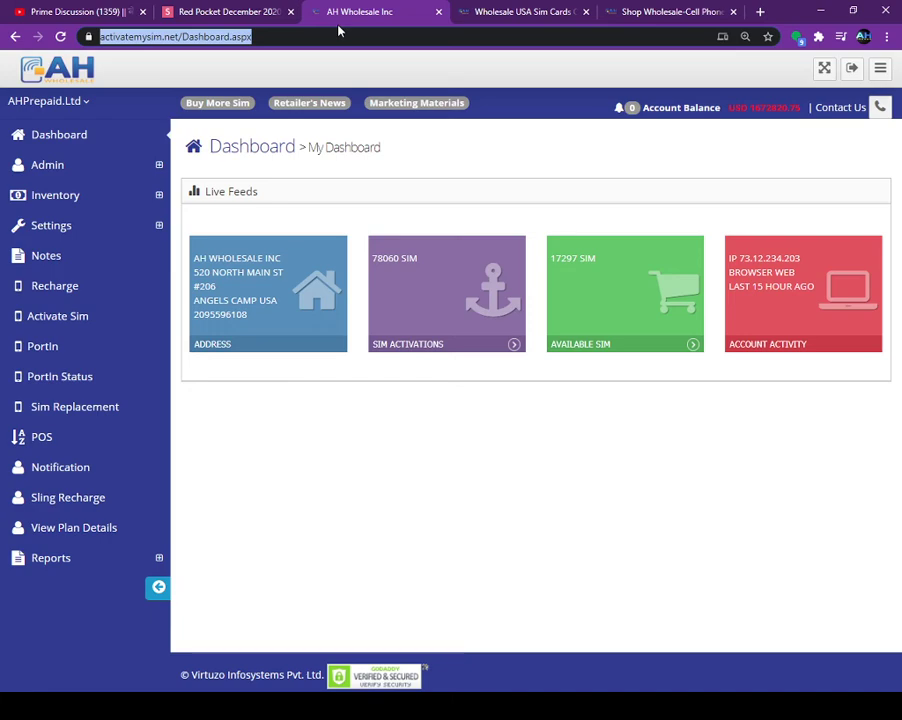
- Go to ahprepaid.com and open the Become A Cell Phone Dealer retailer form
text(AH)
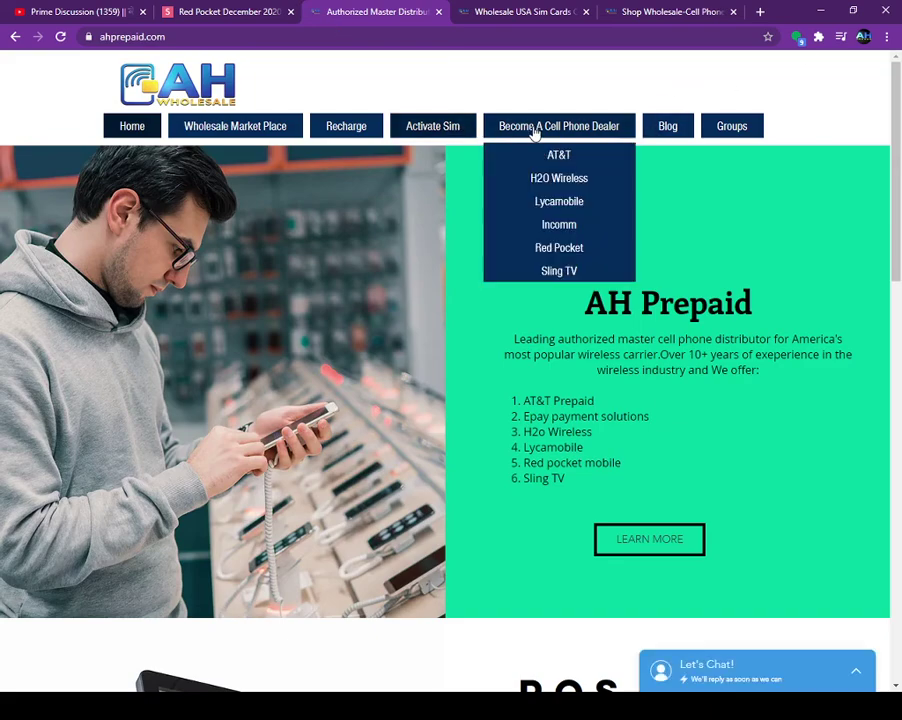
click(535, 133)
scroll(492, 345, down, 3)
scroll(470, 390, down, 2)
scroll(442, 432, down, 4)
scroll(442, 432, down, 4)
scroll(446, 437, down, 5)
scroll(446, 437, down, 2)
scroll(442, 427, down, 2)
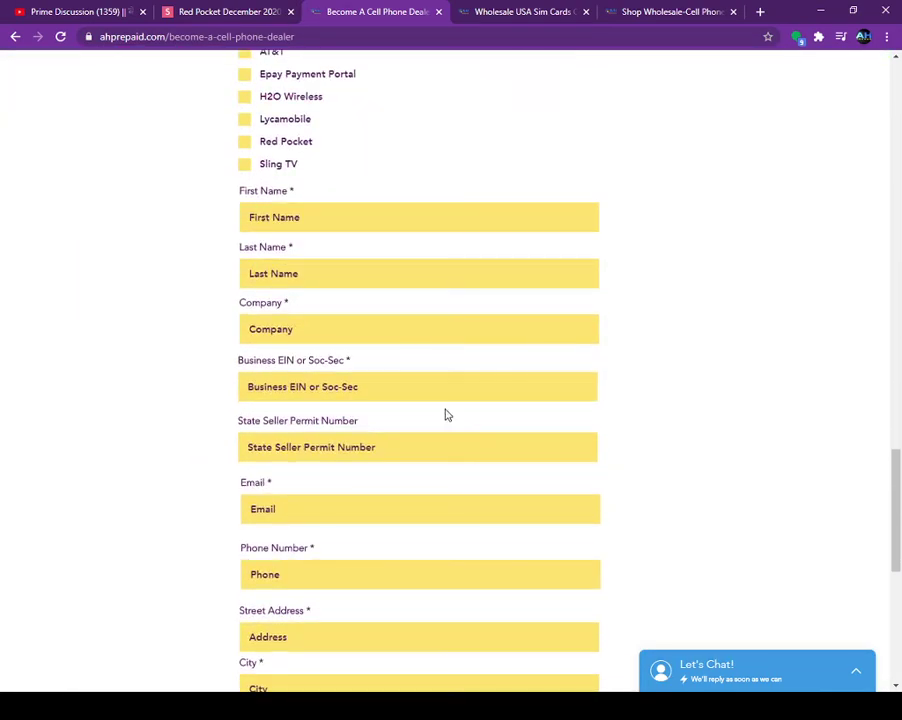
scroll(444, 396, up, 2)
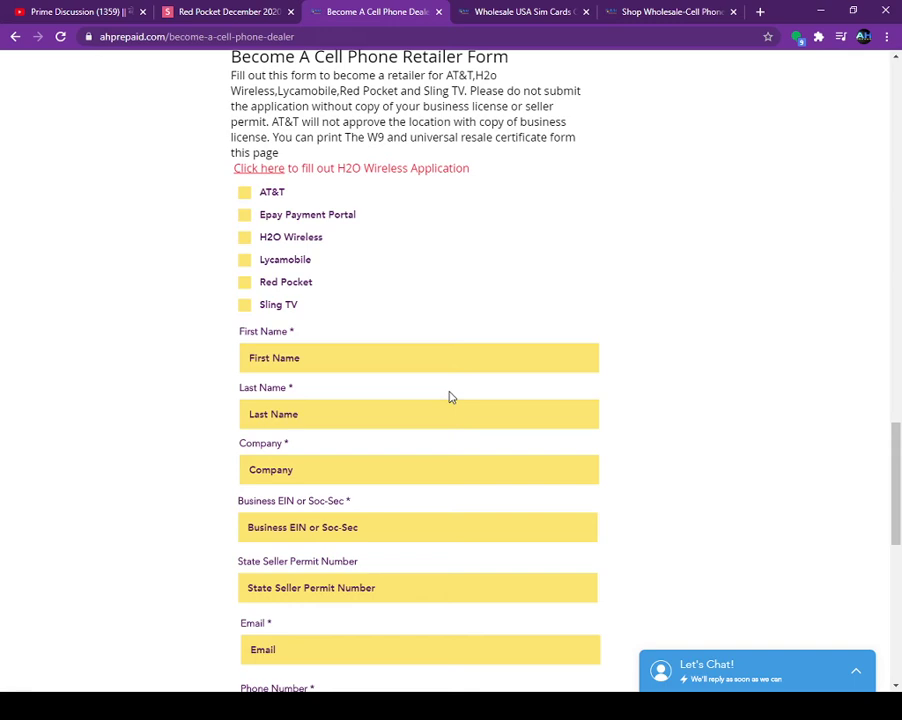